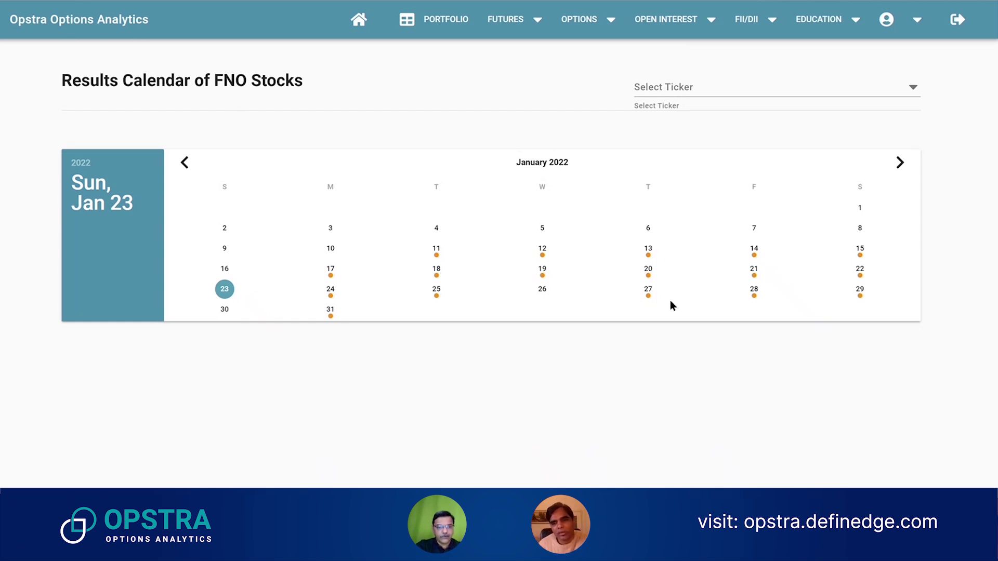
Step: Pick 24 January 2022 in the results calendar to list that day's FNO reporters
{"action": "left_click", "coordinate": [331, 289]}
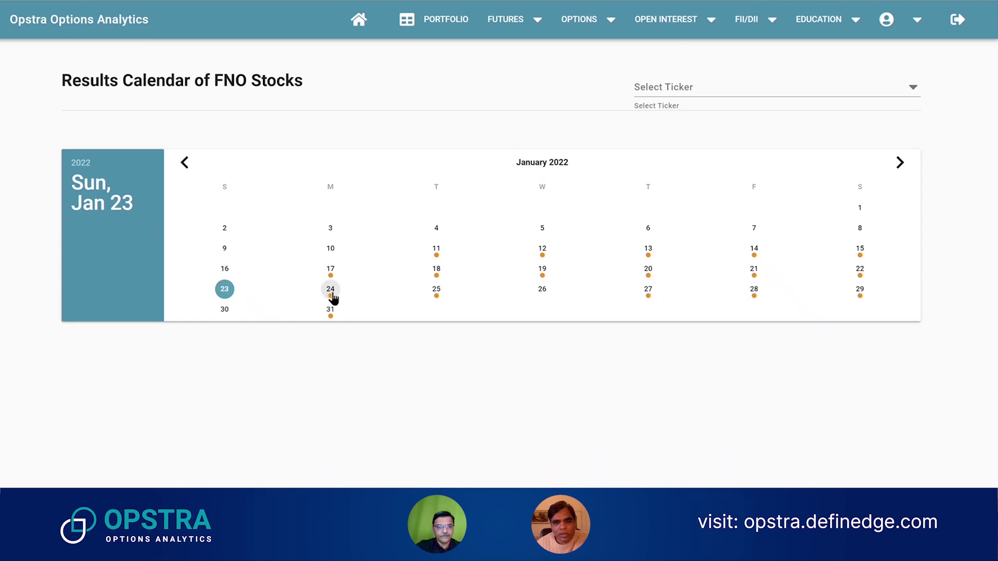
Step: Review the eight stocks reporting on 24 January 2022, from SRTRANSFIN to DEEPAKNTR, then open the ticker list
{"action": "scroll", "coordinate": [537, 328], "scroll_direction": "down", "scroll_amount": 5}
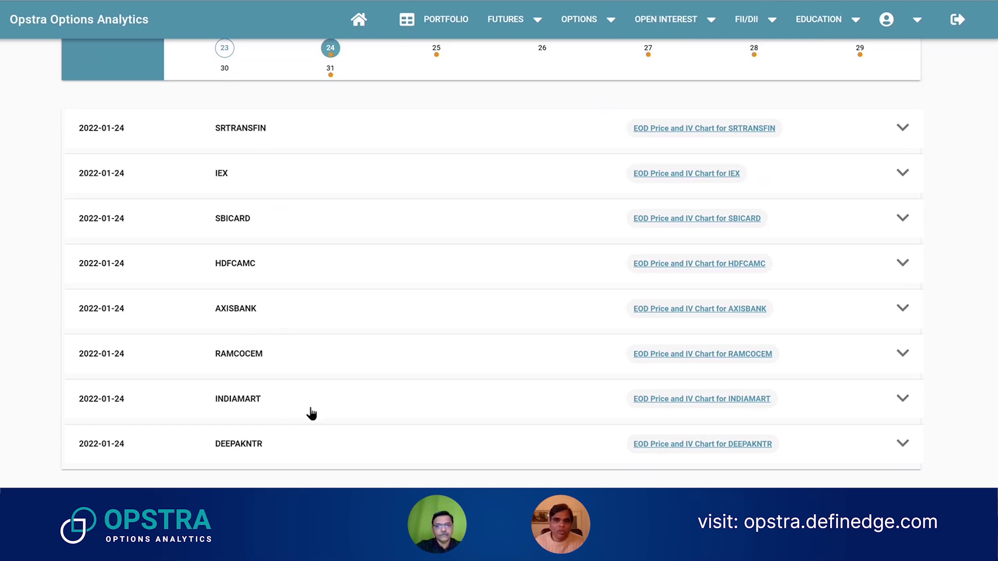
{"action": "scroll", "coordinate": [310, 412], "scroll_direction": "up", "scroll_amount": 5}
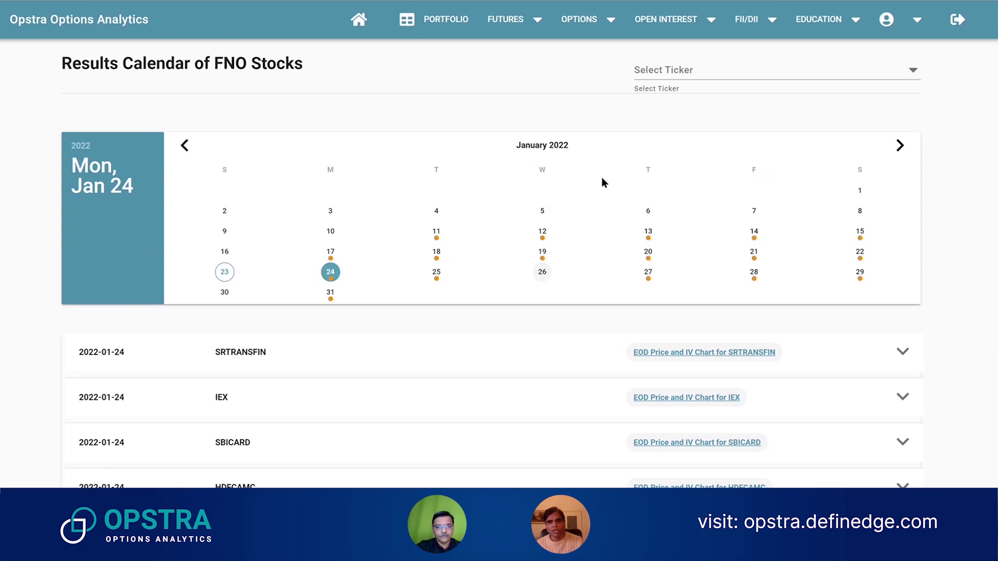
{"action": "left_click", "coordinate": [678, 63]}
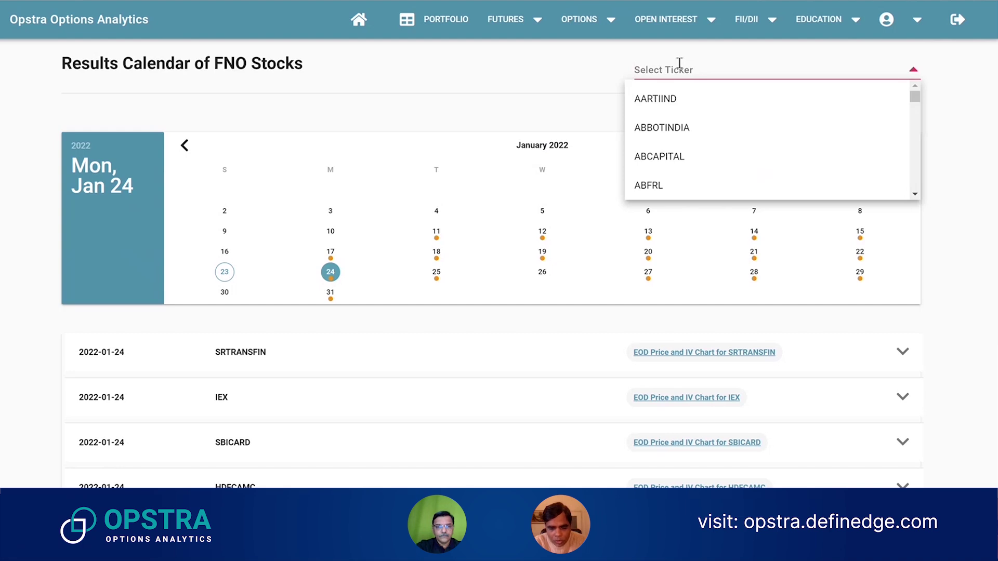
Step: Select MARUTI as the ticker, showing results on 27-Oct-2021 (previous) and 25-Jan-2022 (next)
{"action": "type", "text": "maruti"}
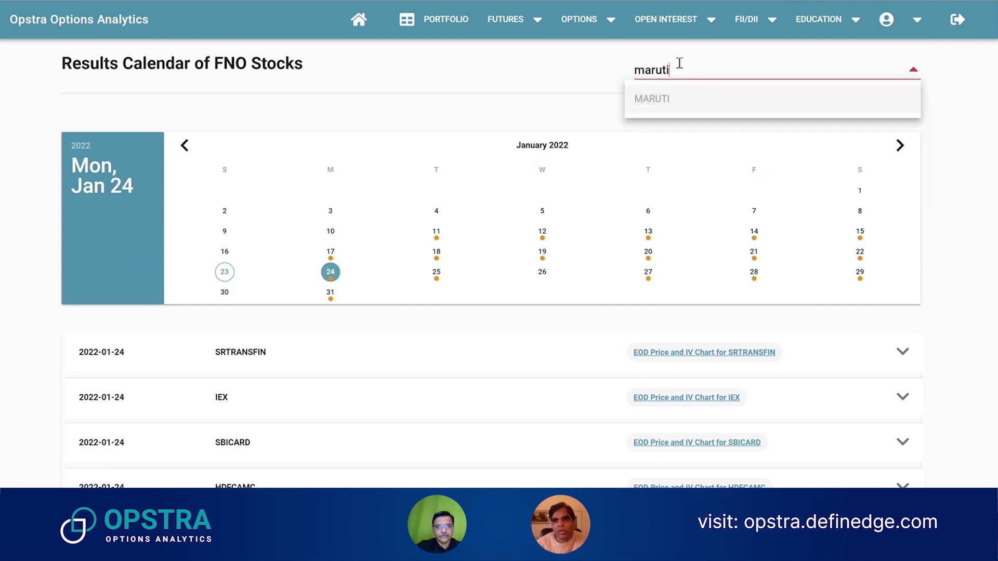
{"action": "left_click", "coordinate": [693, 99]}
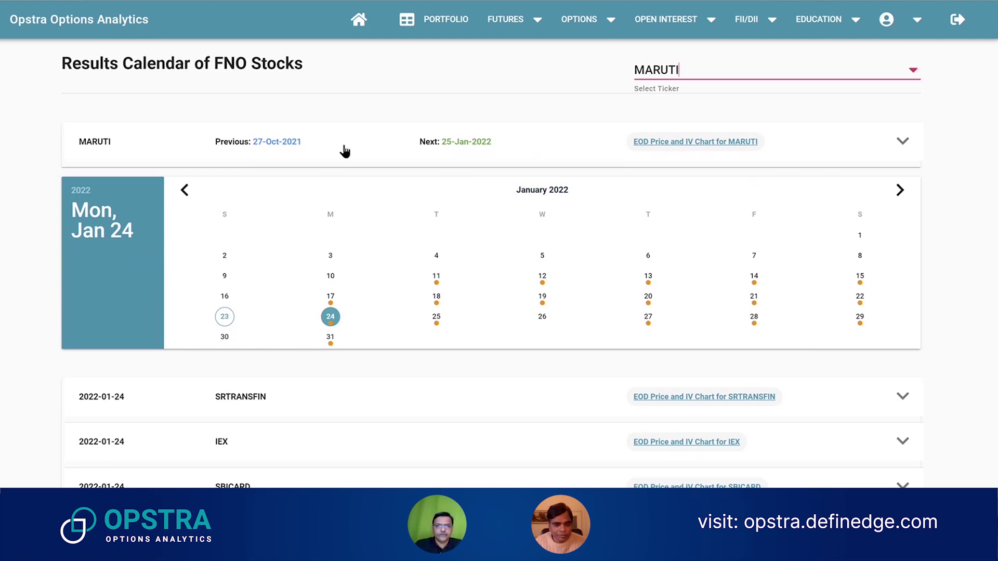
Step: Expand MARUTI's quarterly results back to 2019 and highlight its rows, such as the 13:51 declaration
{"action": "left_click", "coordinate": [527, 142]}
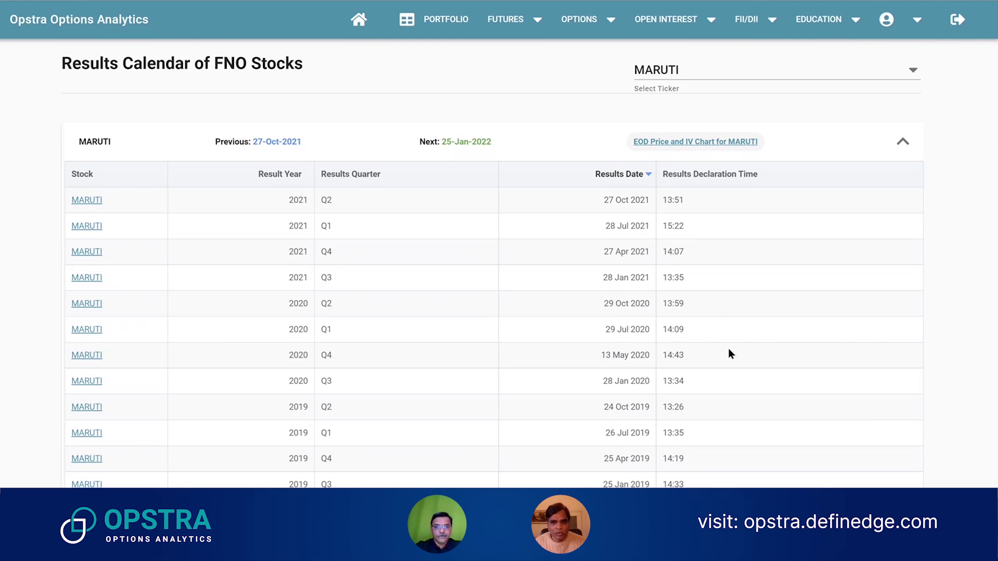
{"action": "left_click_drag", "start_coordinate": [703, 470], "coordinate": [666, 195]}
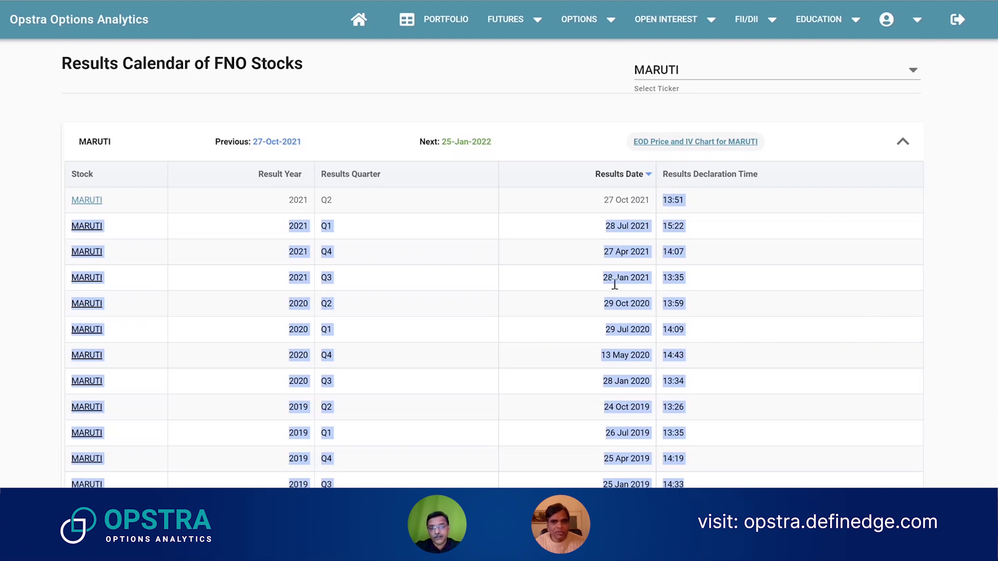
{"action": "left_click", "coordinate": [719, 292]}
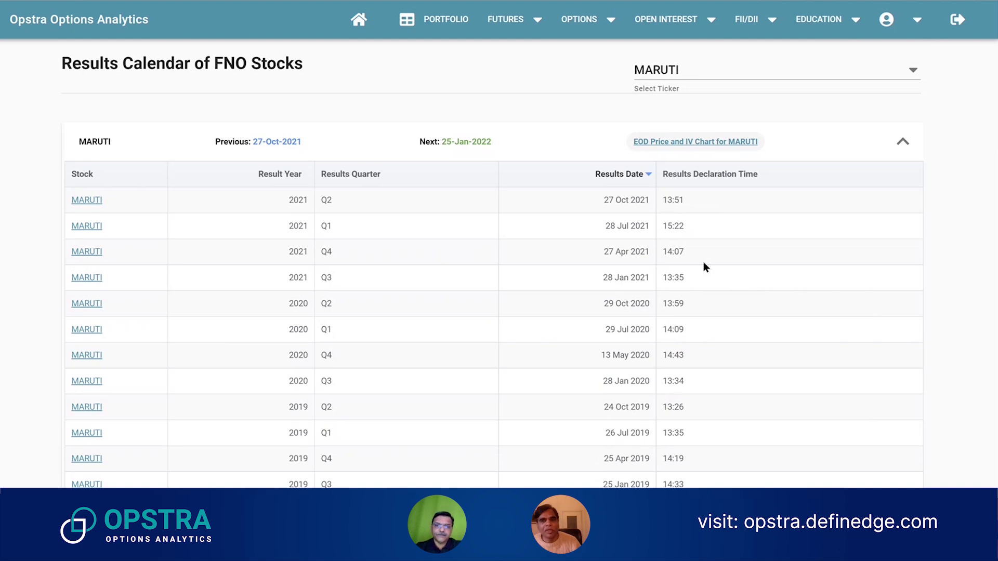
Step: Switch the ticker to RELIANCE and highlight its four 2021 result rows
{"action": "left_click", "coordinate": [697, 78]}
{"action": "type", "text": "reli"}
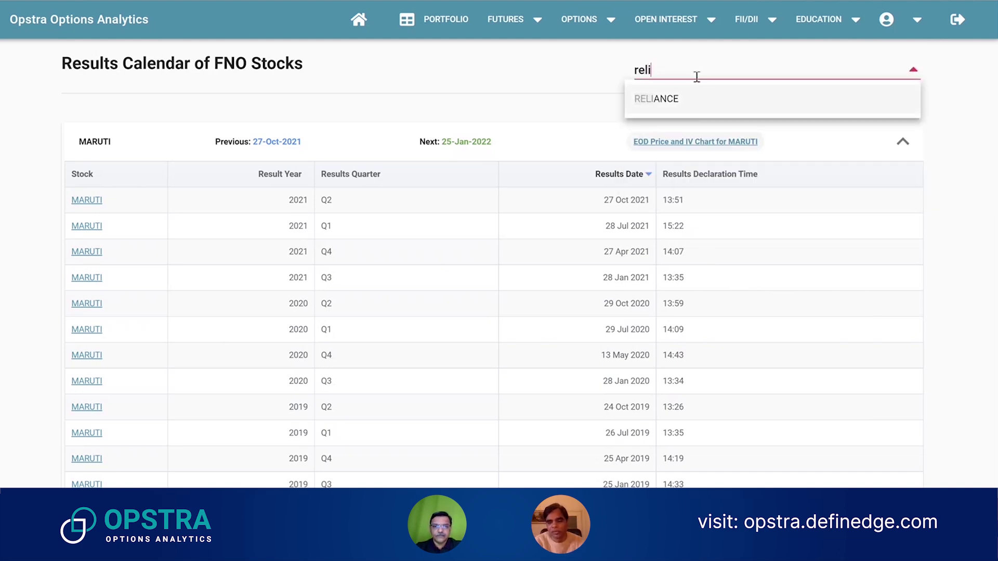
{"action": "key", "text": "Return"}
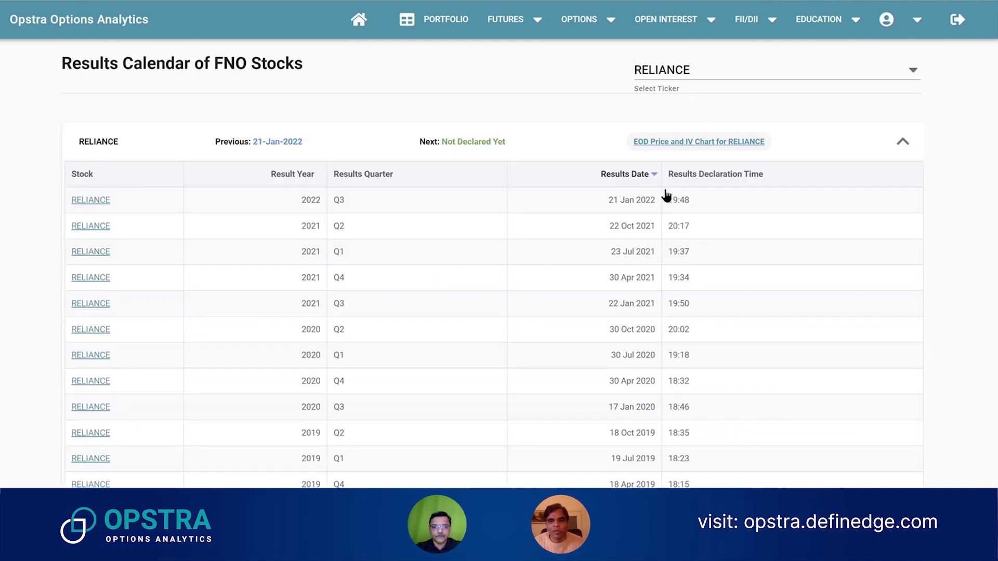
{"action": "left_click_drag", "start_coordinate": [715, 318], "coordinate": [694, 197]}
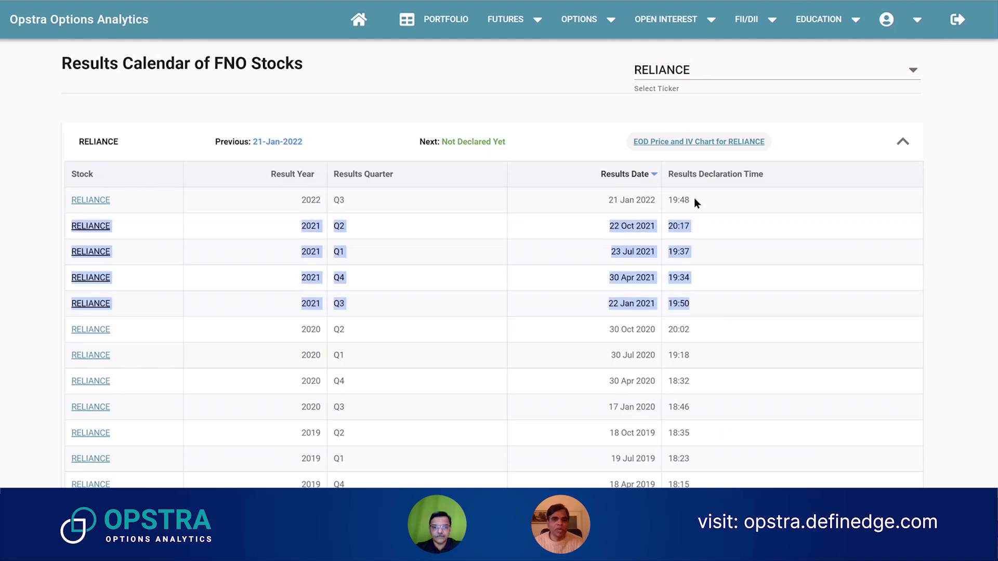
{"action": "left_click", "coordinate": [787, 344]}
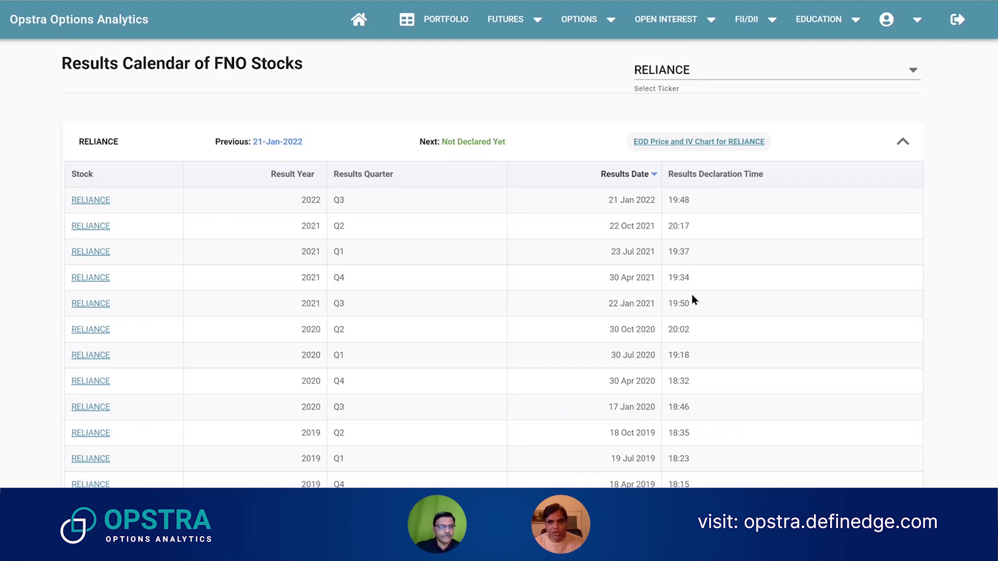
Step: Collapse RELIANCE's results table and list the 25 January 2022 reporters, including TORNTPHARM and MARUTI
{"action": "left_click", "coordinate": [528, 153]}
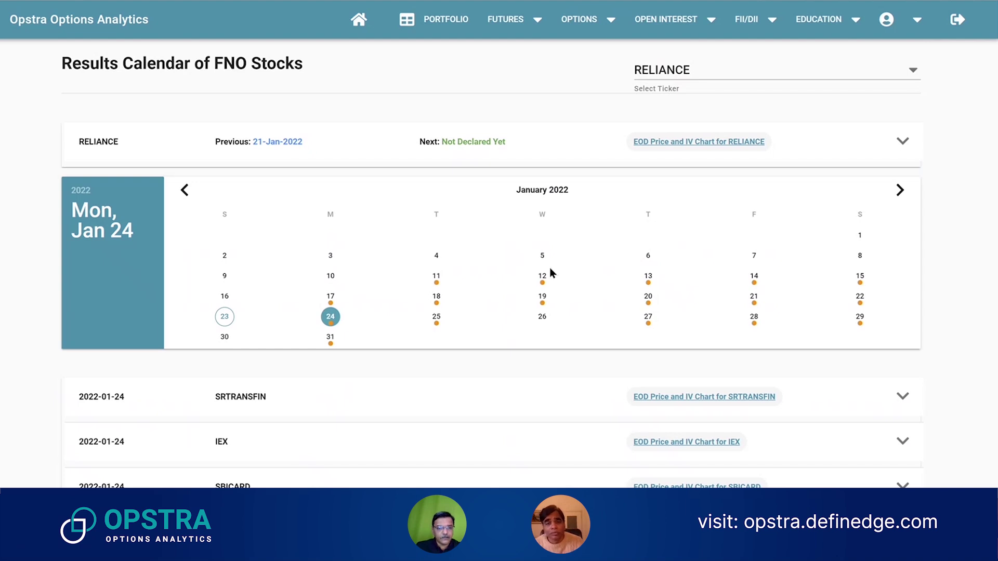
{"action": "scroll", "coordinate": [530, 344], "scroll_direction": "down", "scroll_amount": 15}
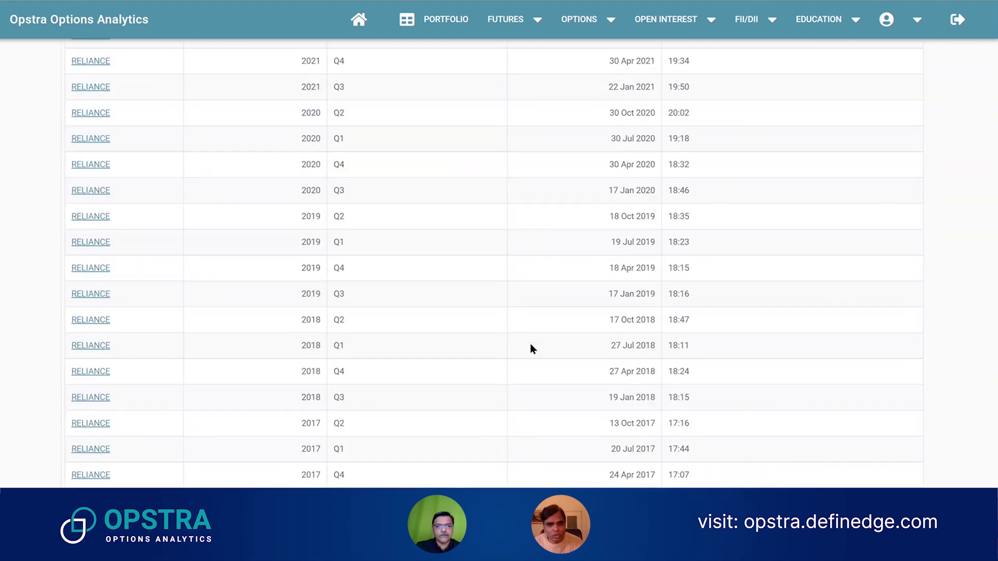
{"action": "scroll", "coordinate": [530, 344], "scroll_direction": "down", "scroll_amount": 6}
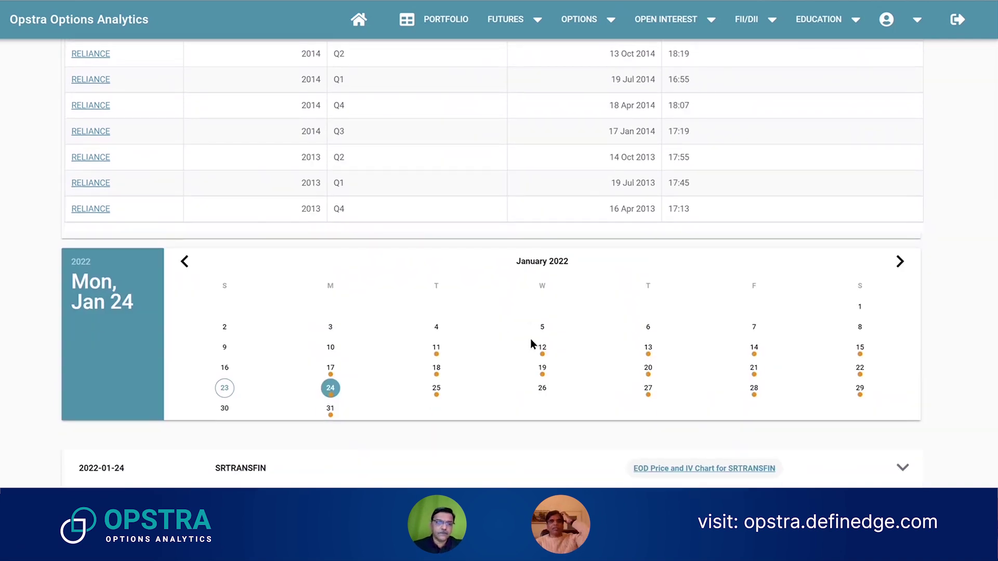
{"action": "scroll", "coordinate": [535, 345], "scroll_direction": "up", "scroll_amount": 1}
{"action": "scroll", "coordinate": [535, 341], "scroll_direction": "up", "scroll_amount": 14}
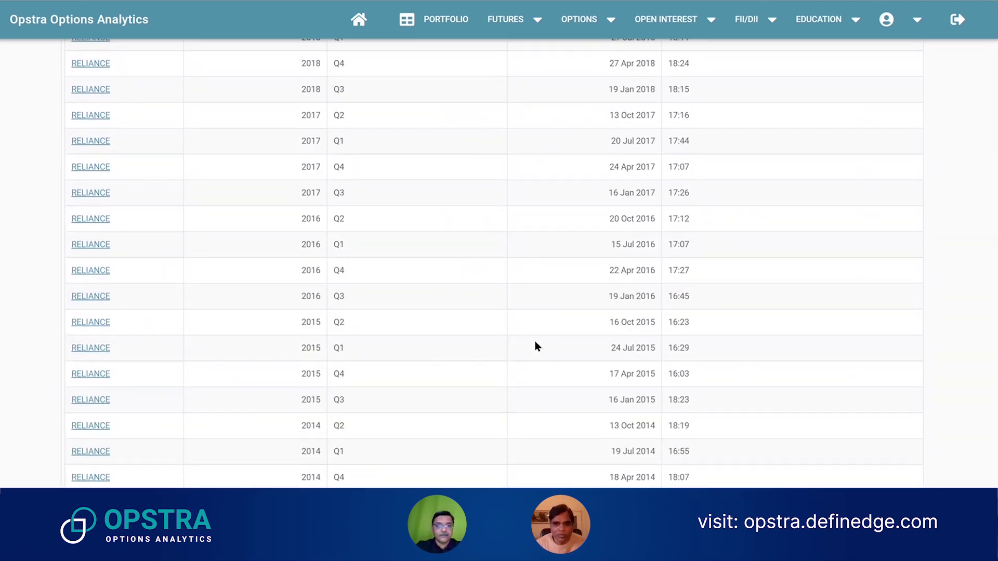
{"action": "scroll", "coordinate": [573, 373], "scroll_direction": "up", "scroll_amount": 4}
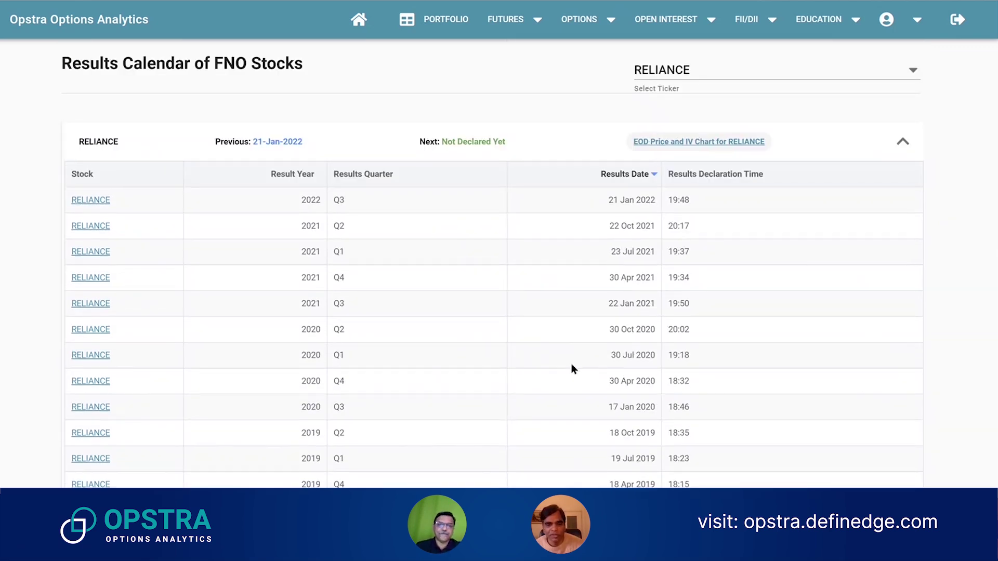
{"action": "left_click", "coordinate": [577, 151]}
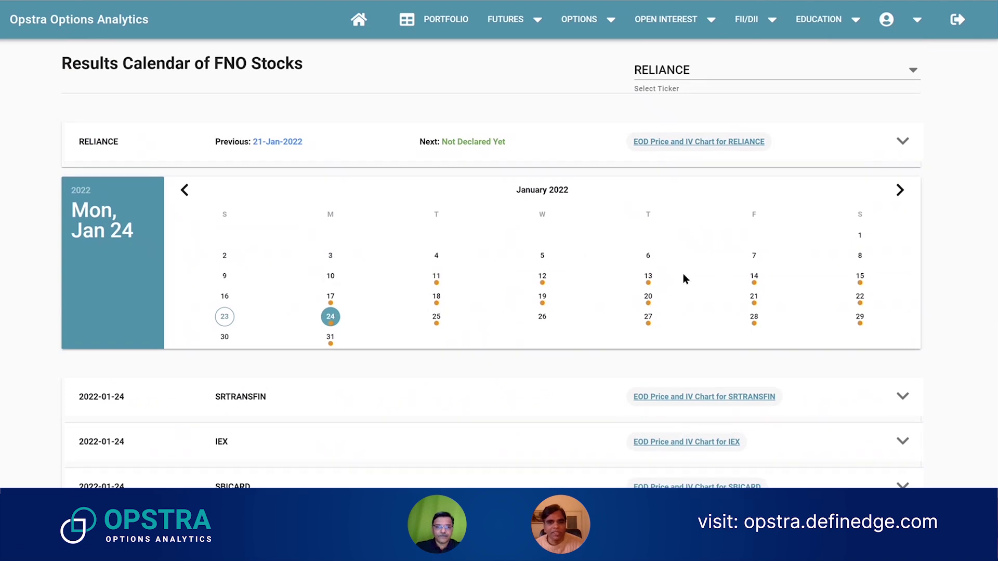
{"action": "left_click", "coordinate": [437, 319]}
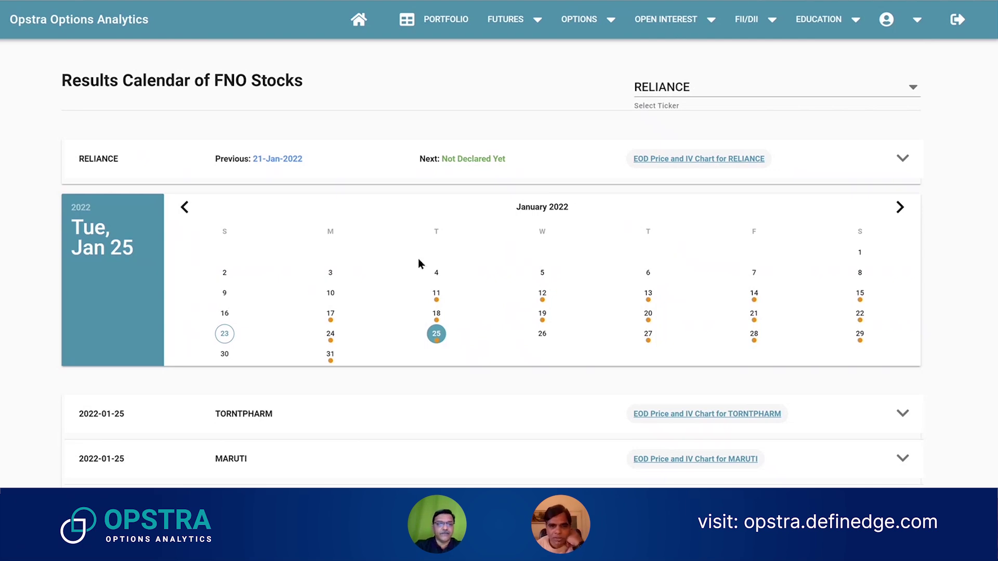
Step: View RELIANCE's EOD IV chart for 22-07-2021 to 22-01-2022, briefly checking the intraday IV charts
{"action": "left_click", "coordinate": [646, 165]}
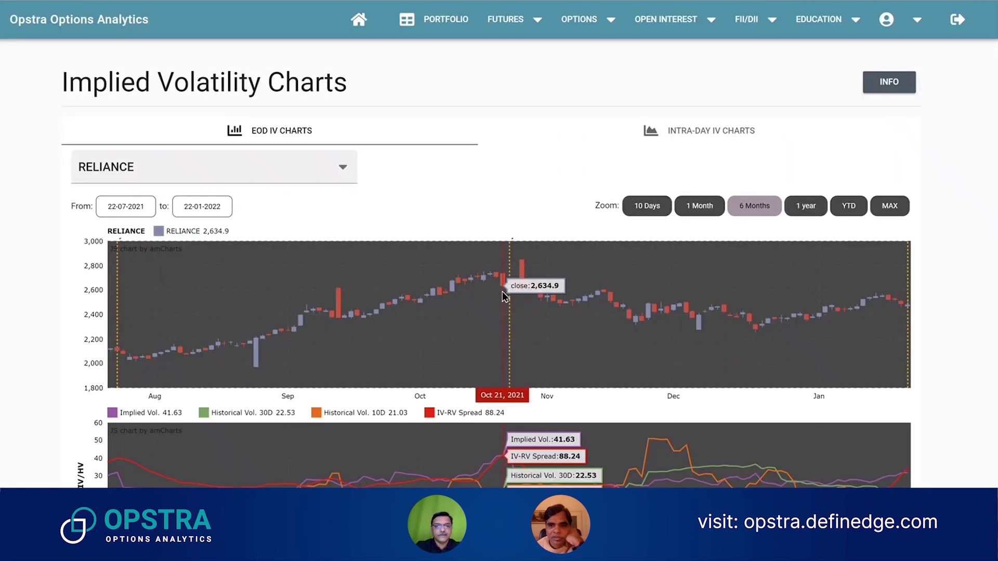
{"action": "mouse_move", "coordinate": [911, 312]}
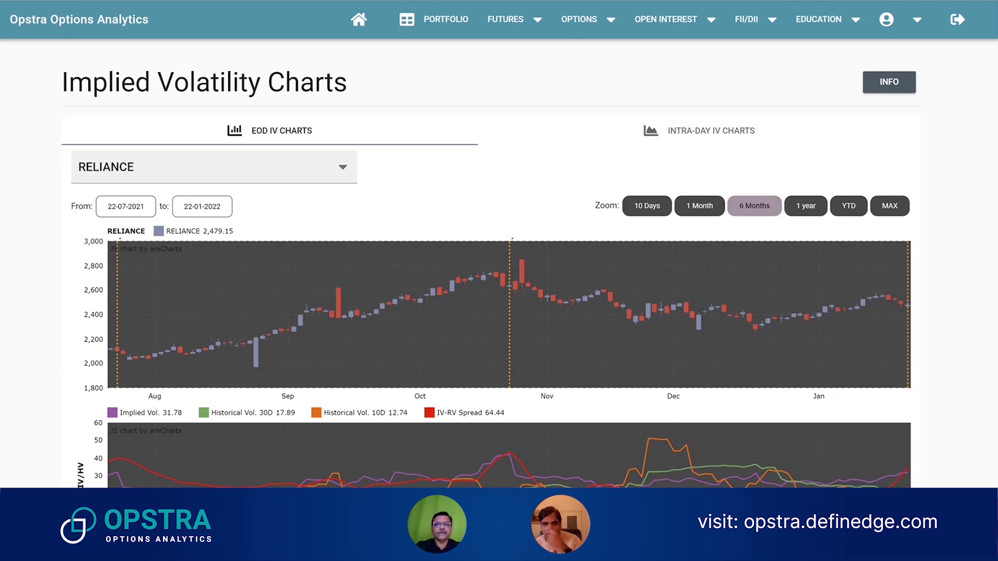
{"action": "left_click", "coordinate": [529, 142]}
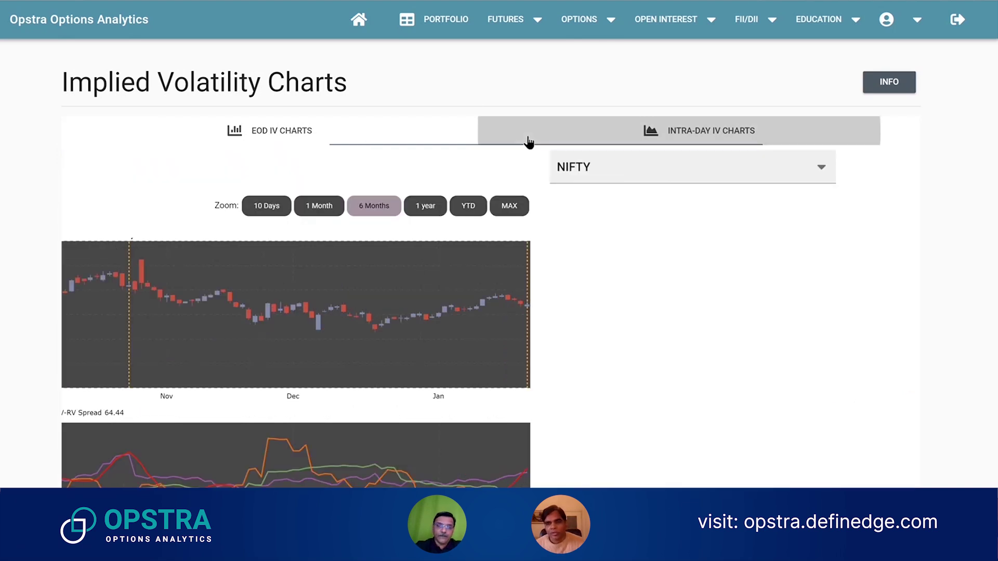
{"action": "left_click", "coordinate": [312, 132]}
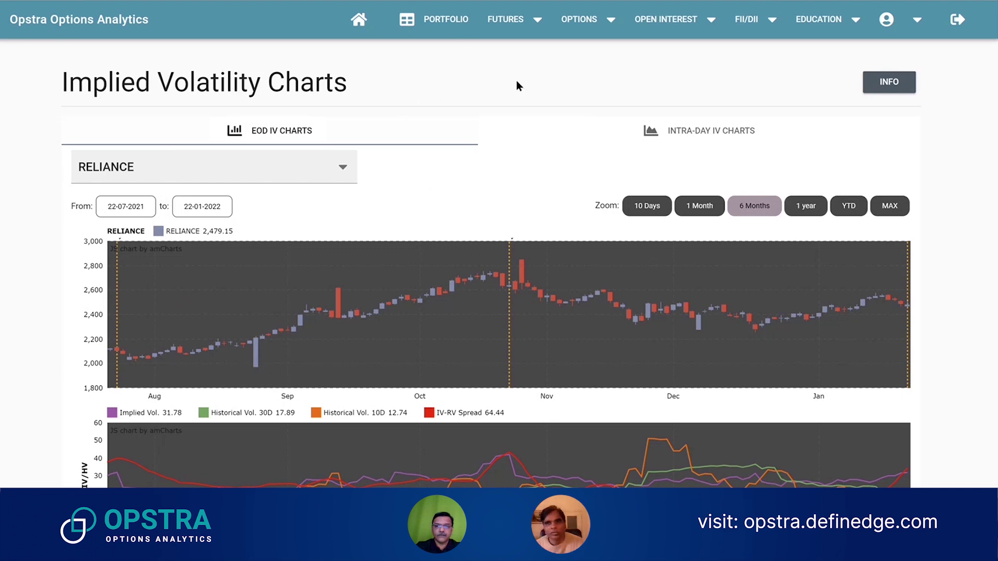
{"action": "left_click", "coordinate": [596, 37]}
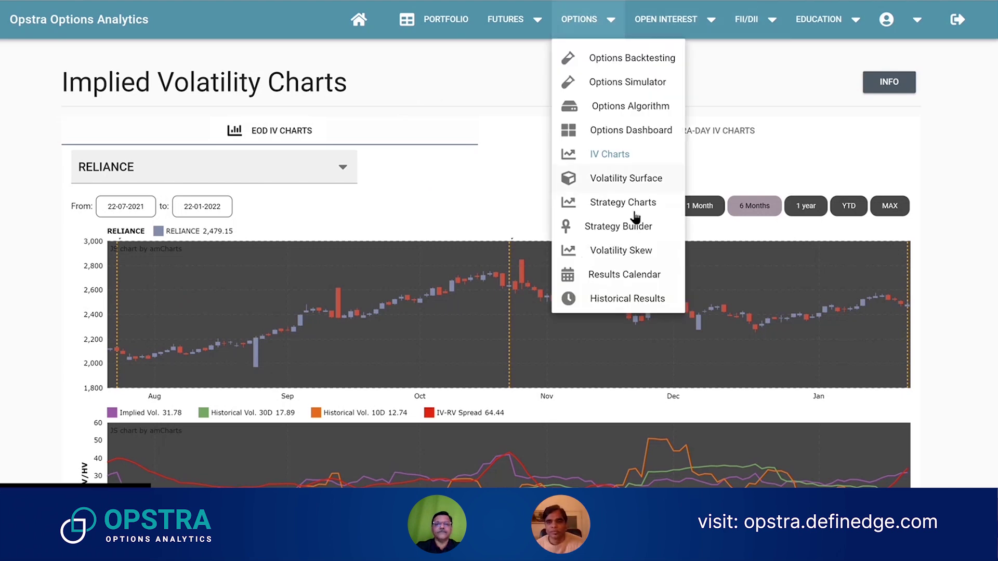
Step: On the Historical Results page, load ADANIENT's result declaration times back to 2013
{"action": "left_click", "coordinate": [634, 294]}
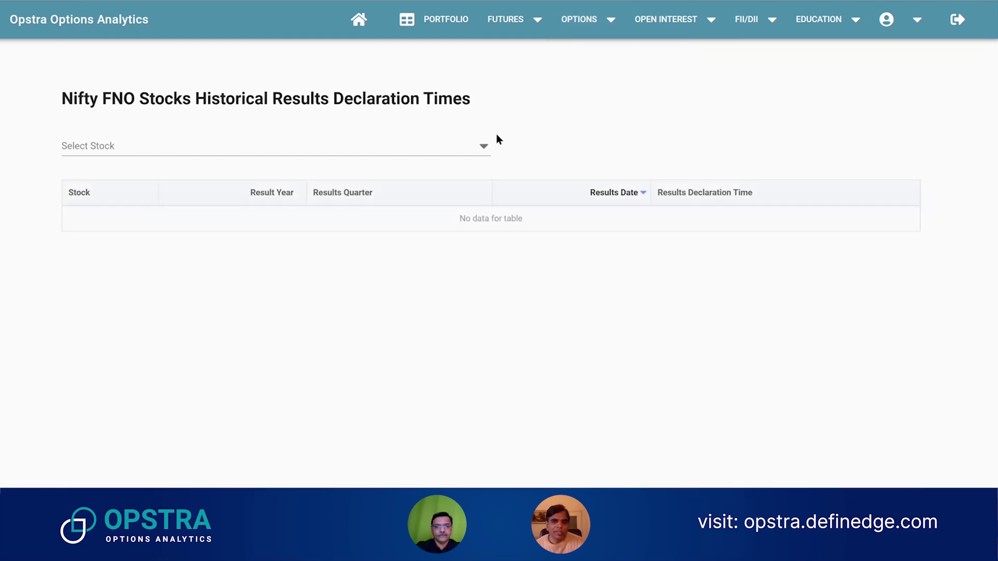
{"action": "left_click", "coordinate": [296, 147]}
{"action": "left_click", "coordinate": [263, 185]}
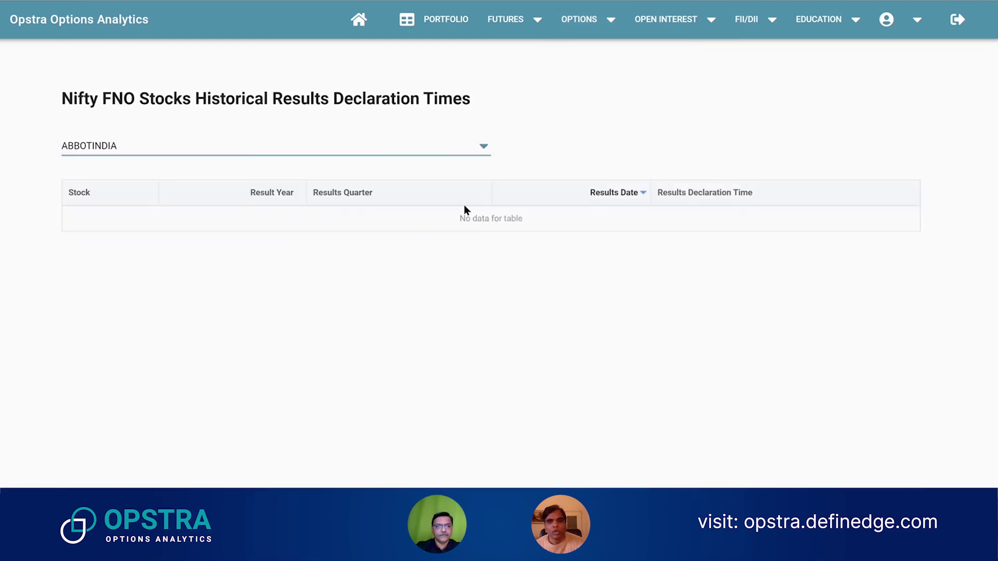
{"action": "left_click", "coordinate": [406, 151]}
{"action": "left_click", "coordinate": [398, 207]}
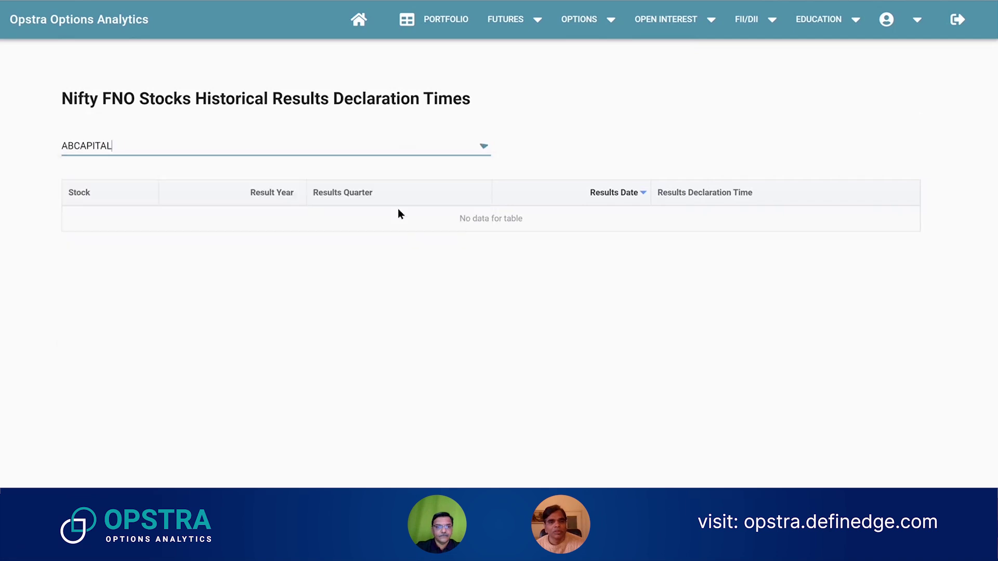
{"action": "left_click", "coordinate": [403, 148]}
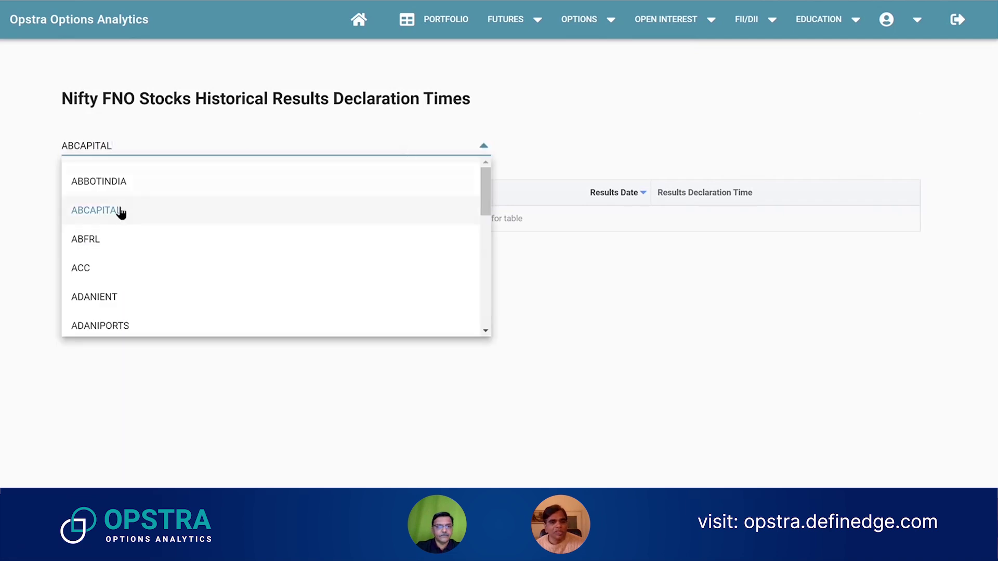
{"action": "scroll", "coordinate": [240, 250], "scroll_direction": "down", "scroll_amount": 2}
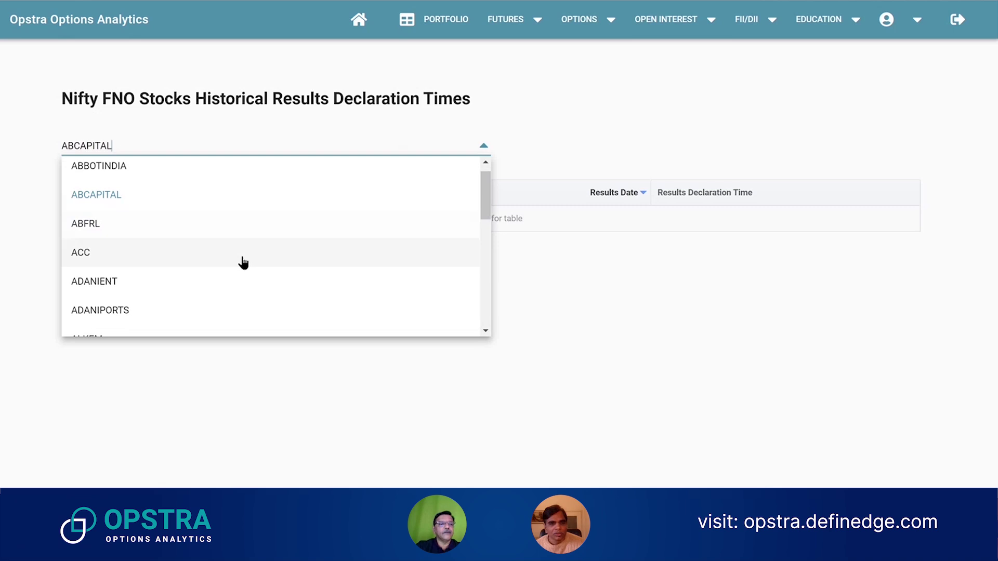
{"action": "left_click", "coordinate": [241, 223]}
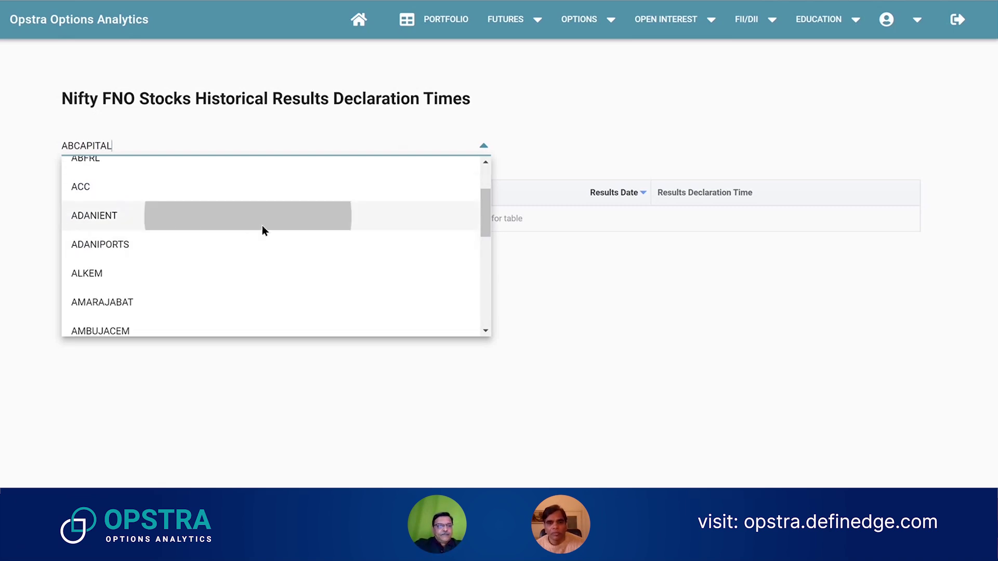
{"action": "scroll", "coordinate": [680, 297], "scroll_direction": "down", "scroll_amount": 10}
{"action": "scroll", "coordinate": [679, 296], "scroll_direction": "down", "scroll_amount": 3}
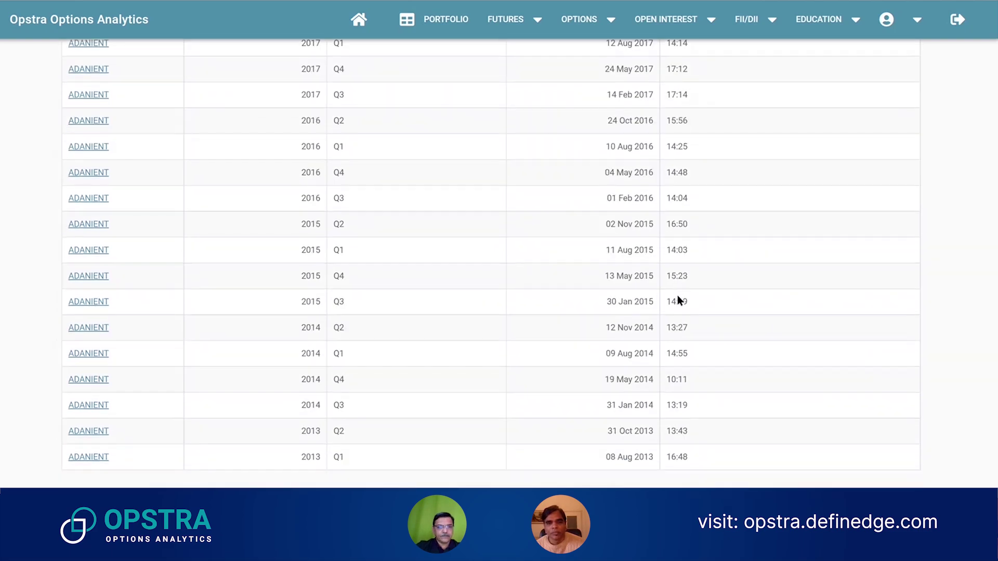